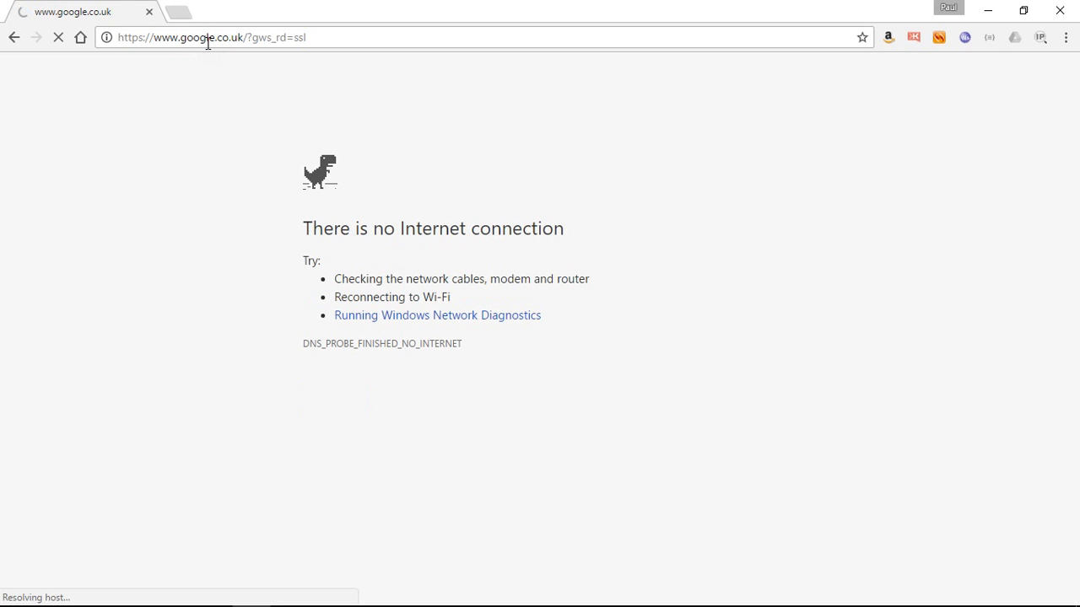
- Open the router page at 192.168.1.1 and log in with the admin password
triple_click(208, 37)
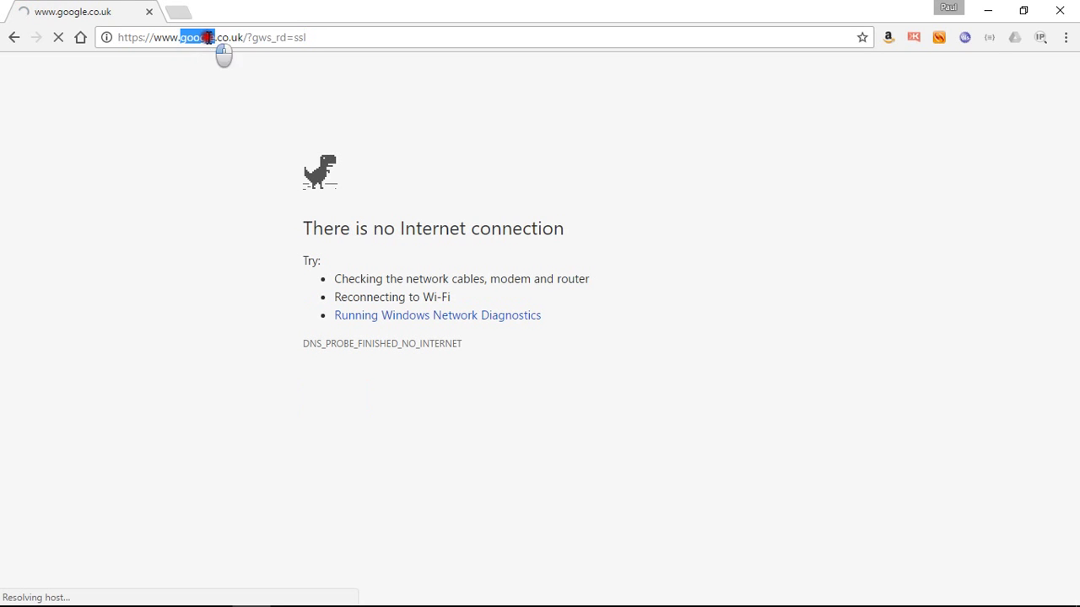
text(192.)
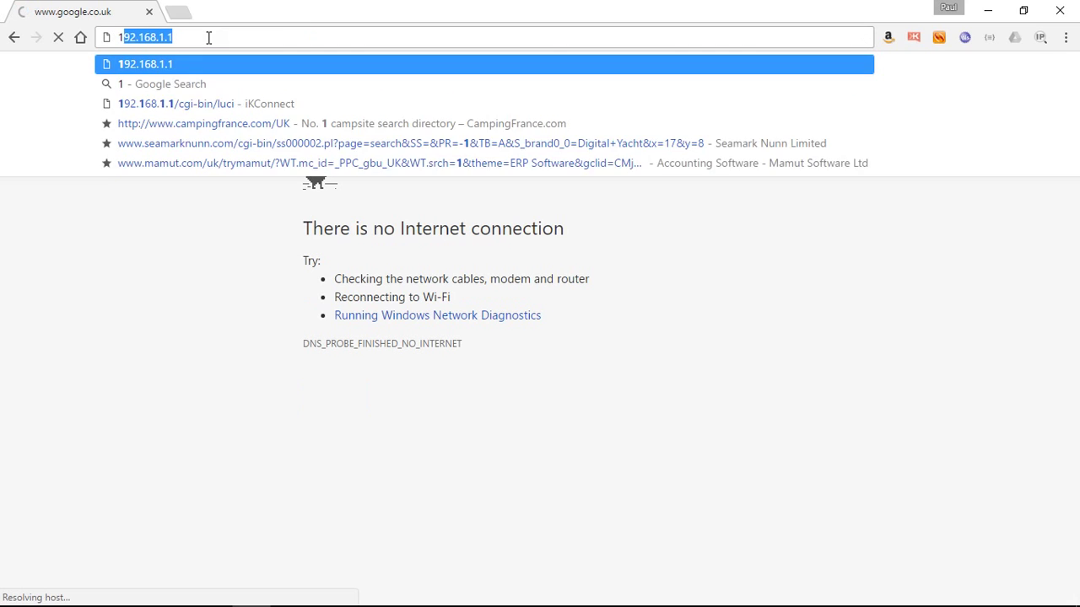
text(168.1.)
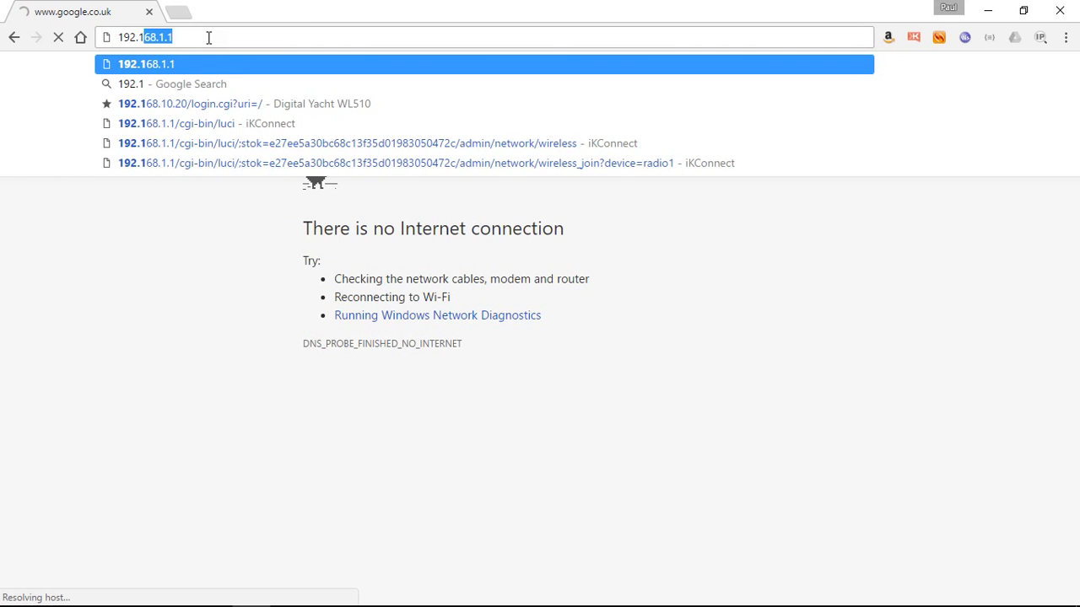
text(1)
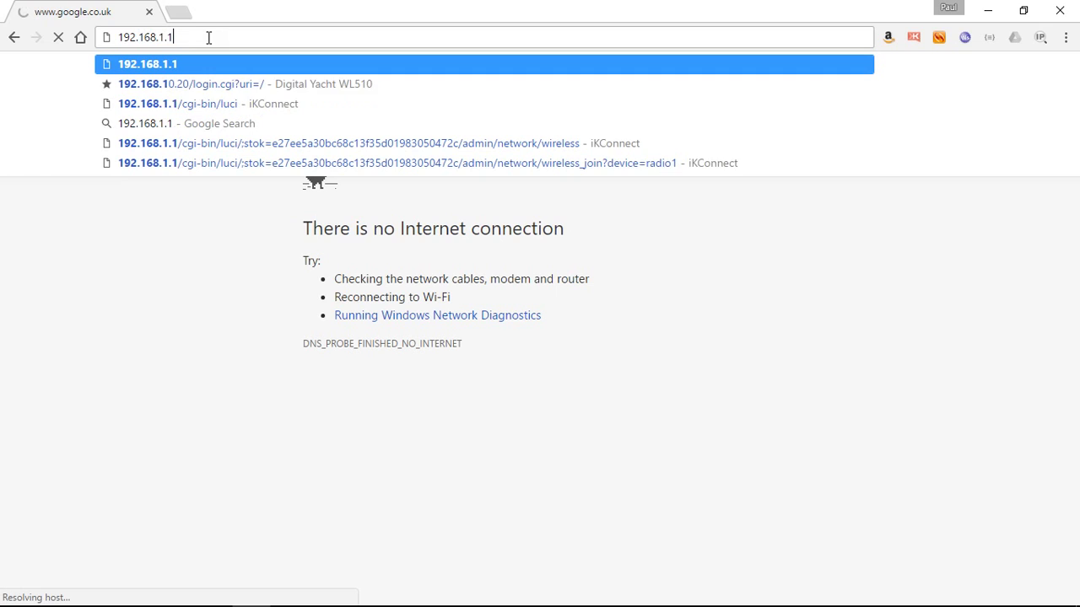
key(Return)
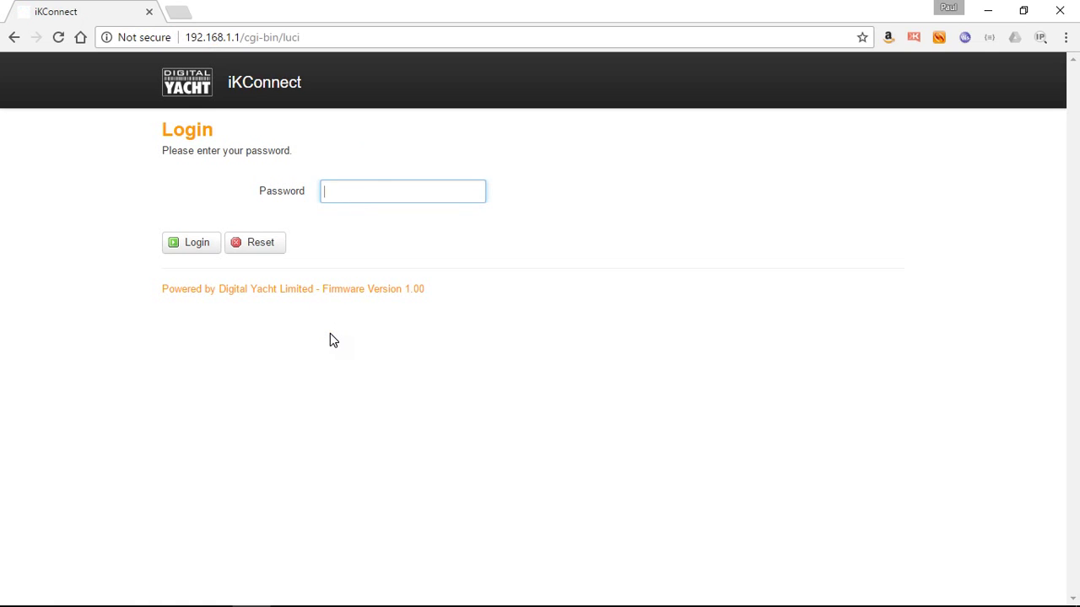
text(aaaaaaaaa)
key(Return)
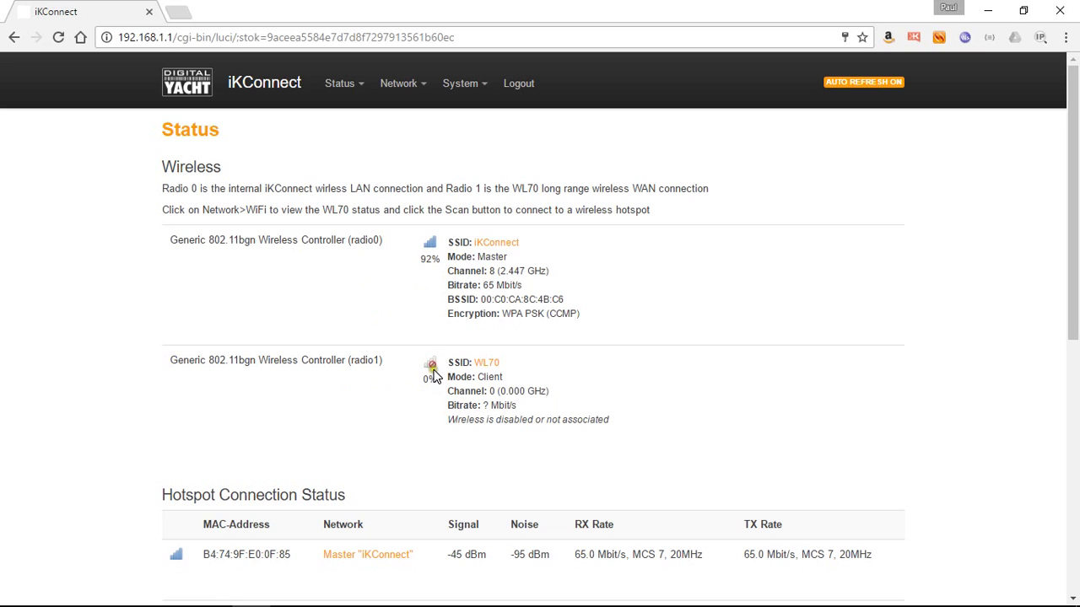
- Check the Status page: radio0 is iKConnect master at 92%, and WL70 radio1 is not associated
click(420, 383)
- Go to Network > Wifi and edit the radio0 iKConnect master network
click(403, 89)
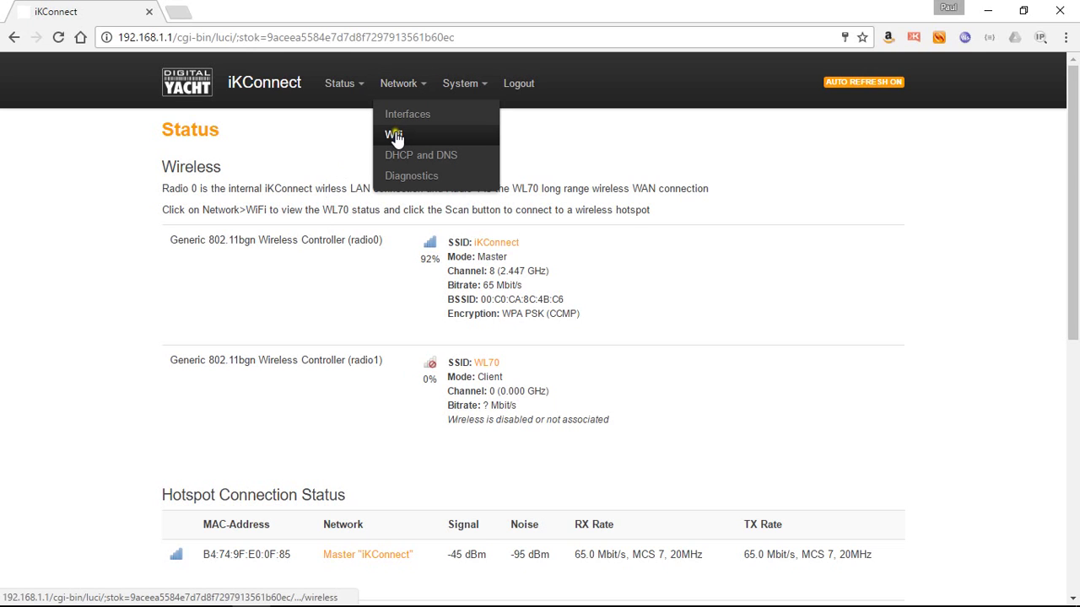
click(394, 137)
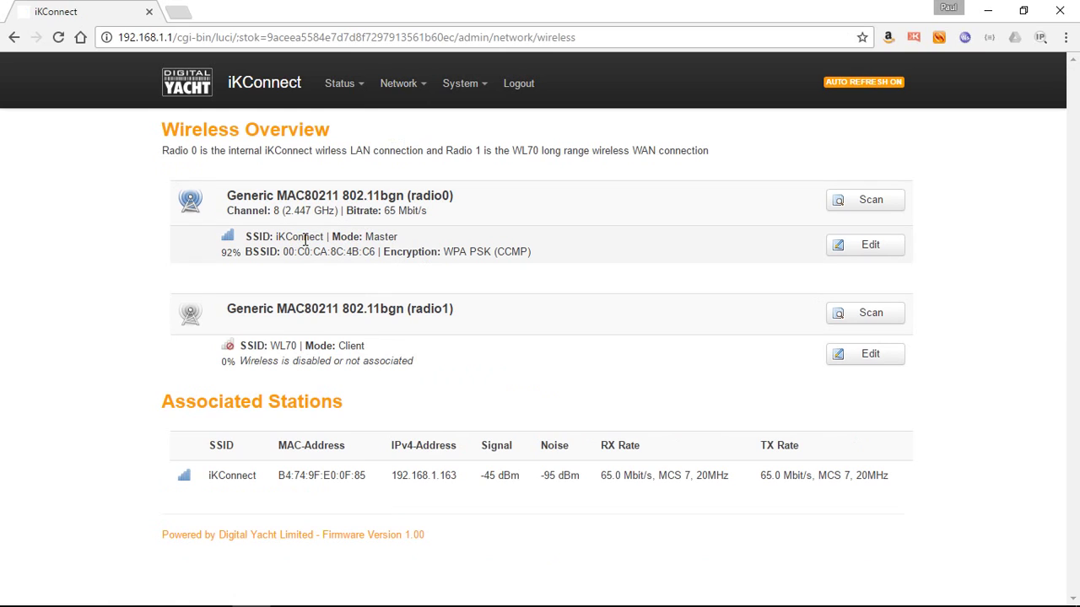
click(317, 239)
click(704, 277)
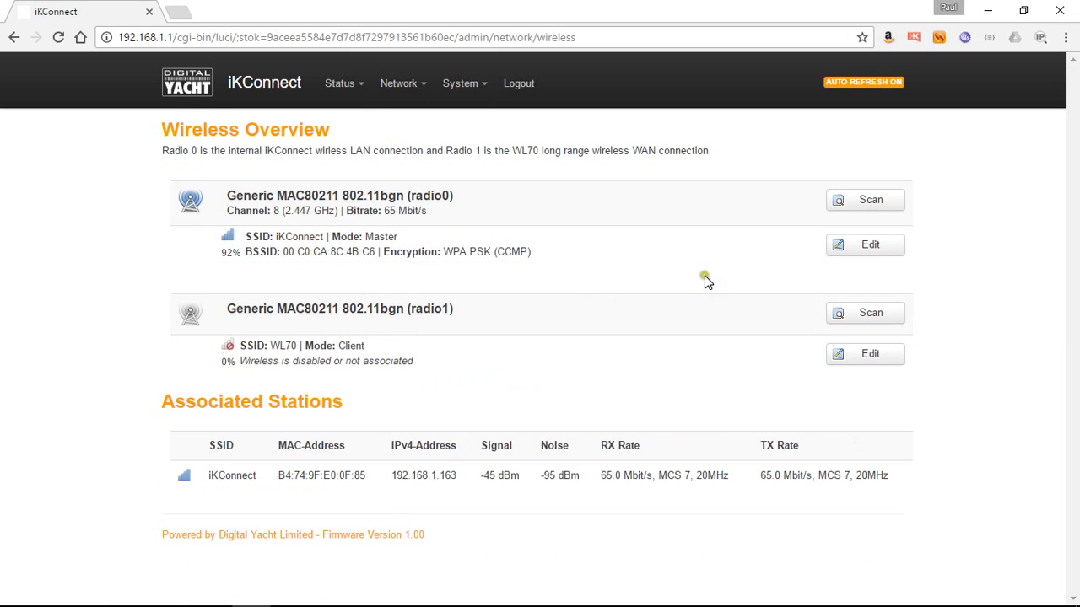
click(869, 251)
click(869, 250)
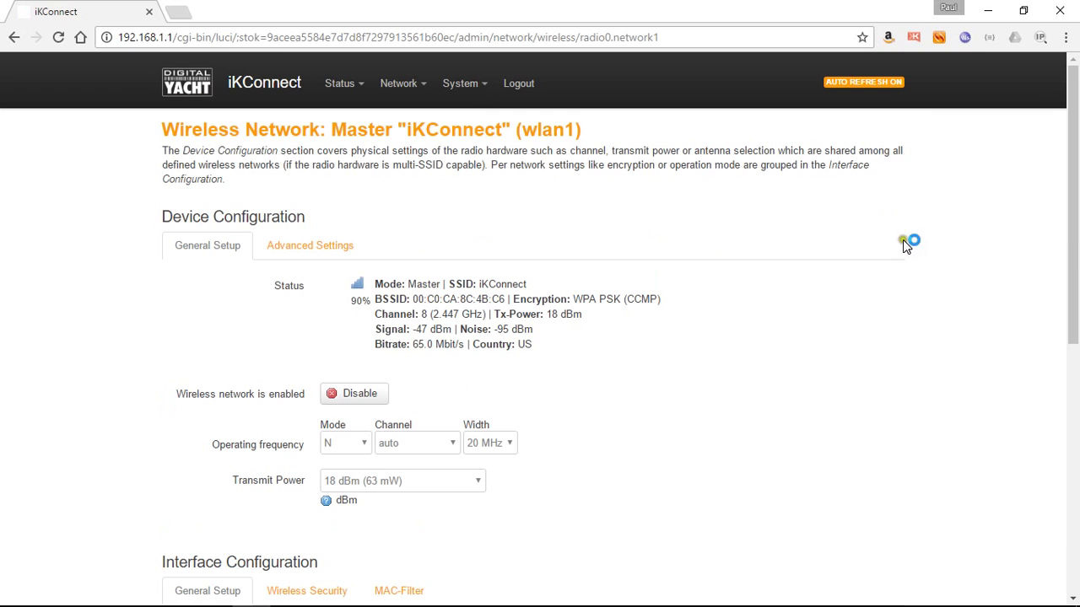
- Show the iKConnect network's WPA-PSK wireless security settings with the key revealed in plain text
drag(1073, 254, 1075, 422)
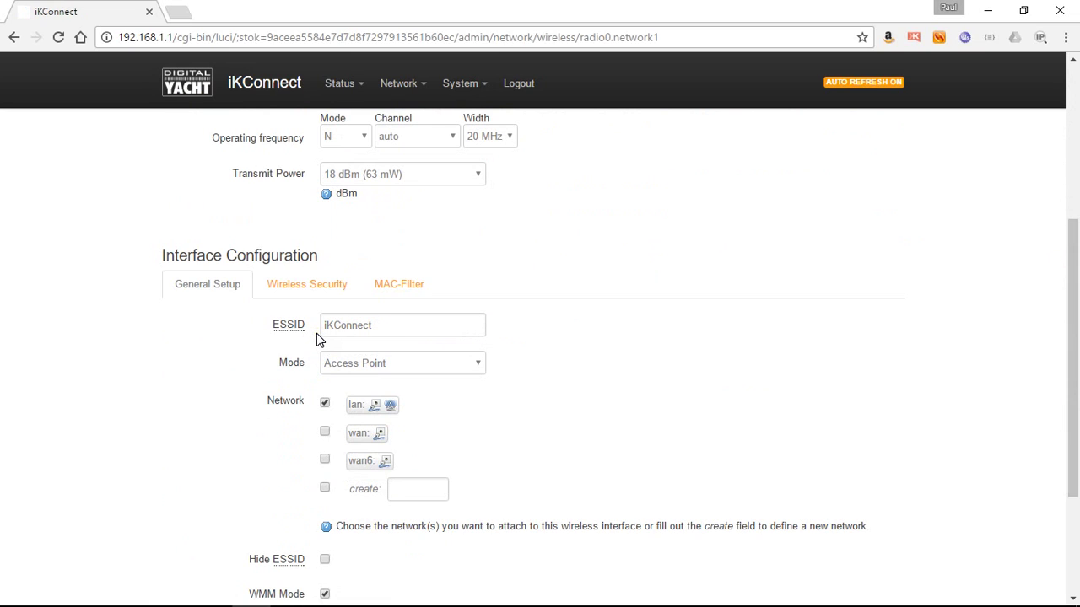
click(307, 288)
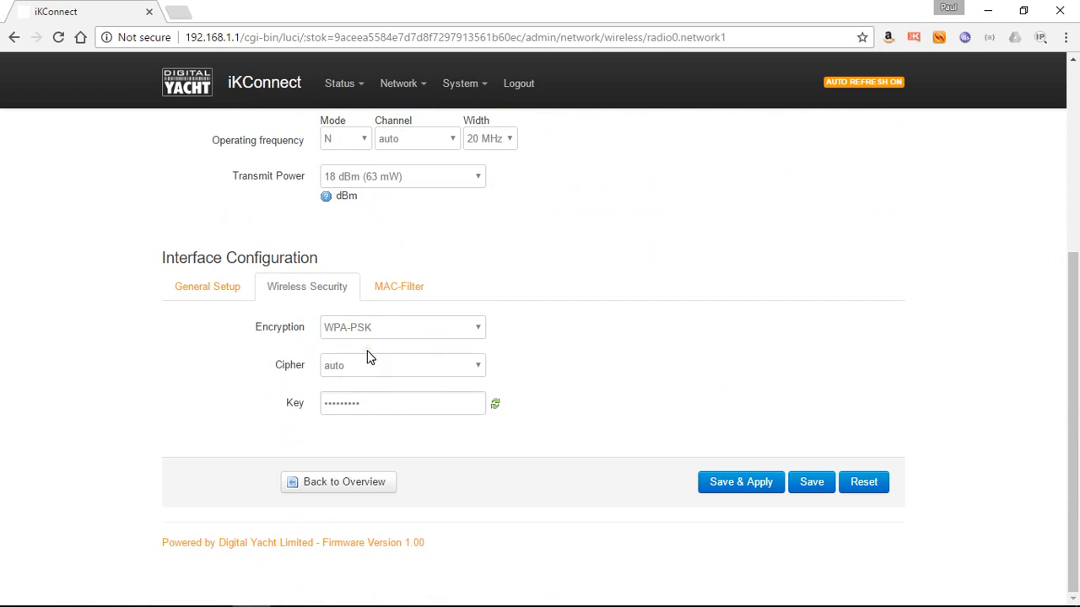
click(496, 407)
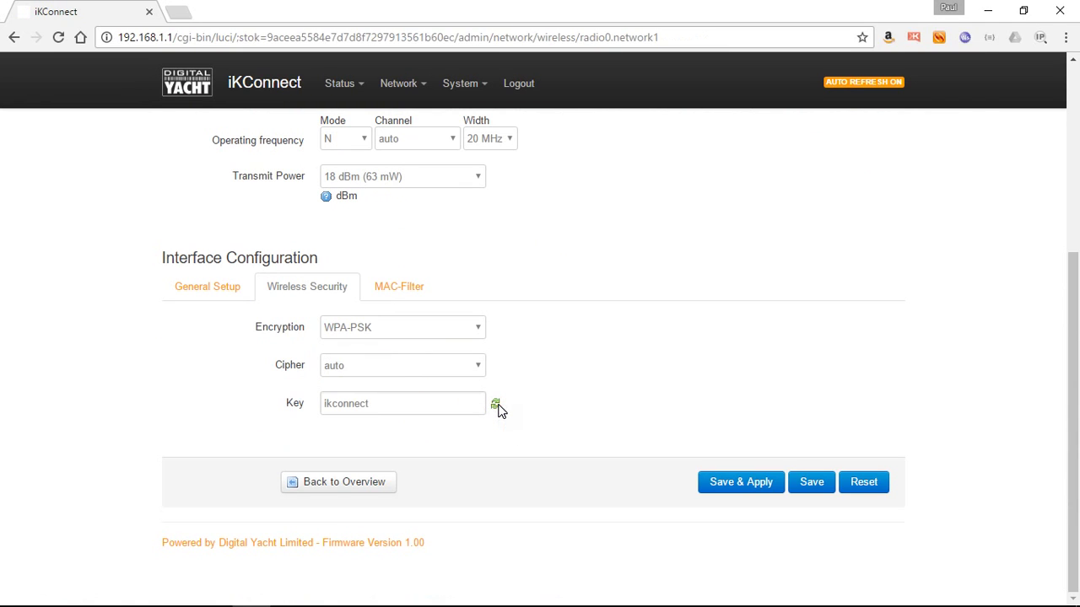
click(436, 405)
click(398, 404)
mouse_move(403, 91)
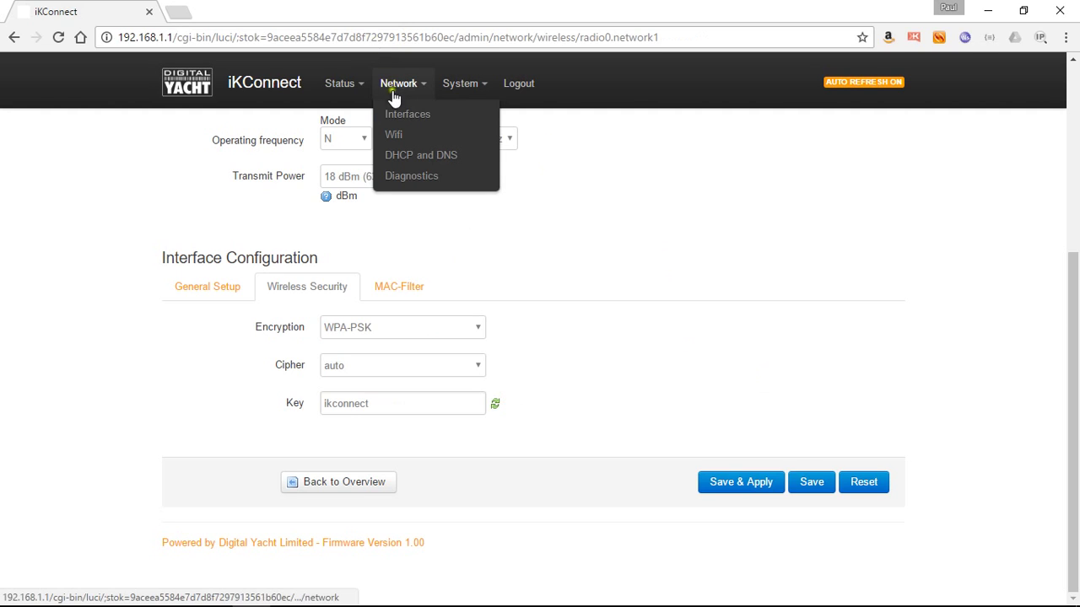
- Back on the Wireless Overview, scan for nearby networks with the WL70 radio1
click(397, 144)
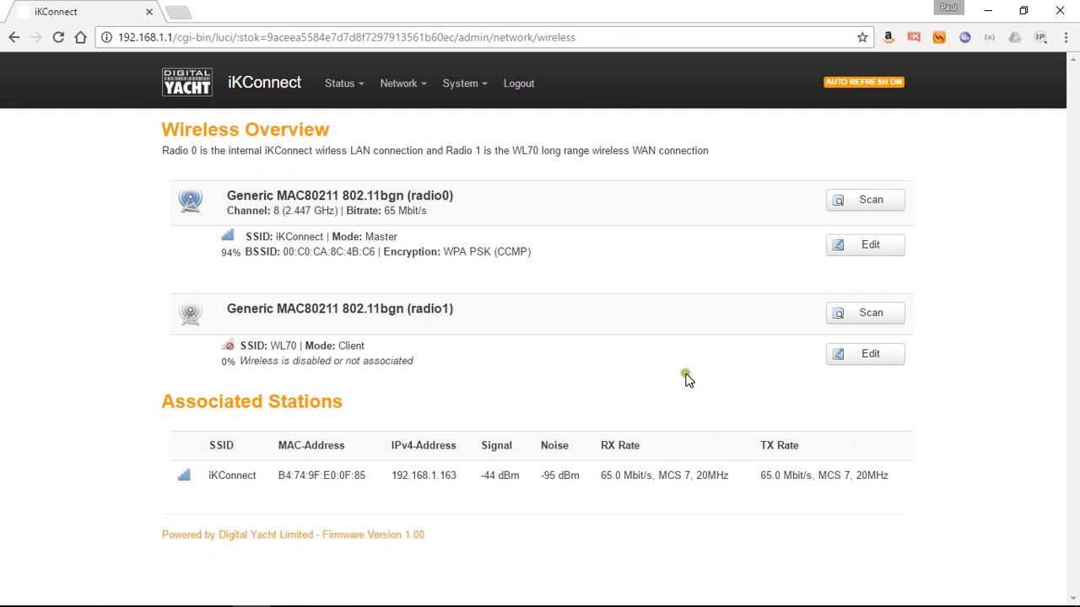
click(873, 318)
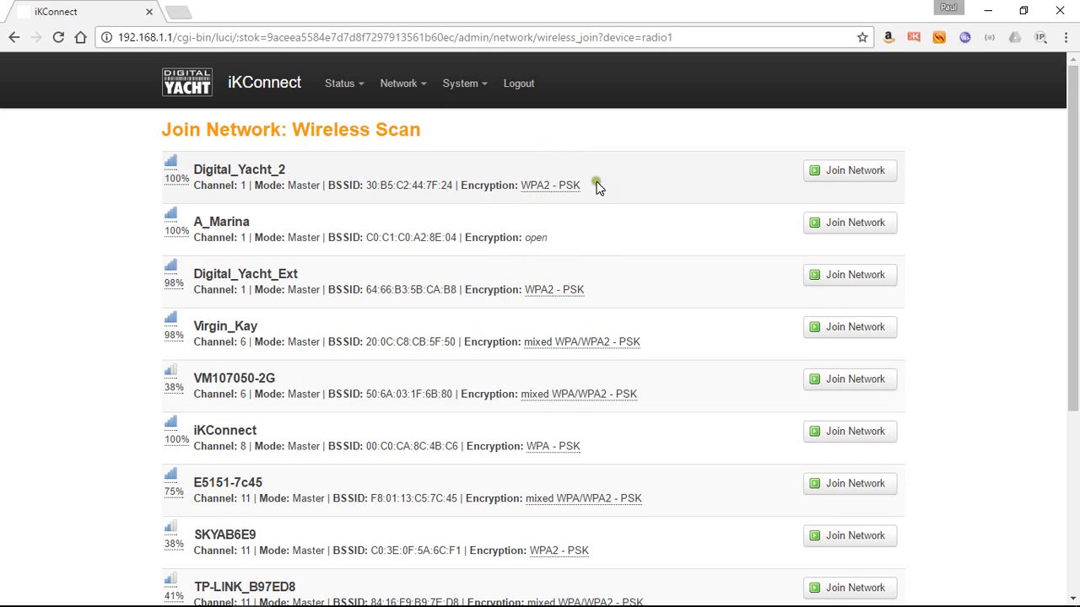
- Review the scan results, finding open A_Marina on channel 1 at 100% signal
click(491, 220)
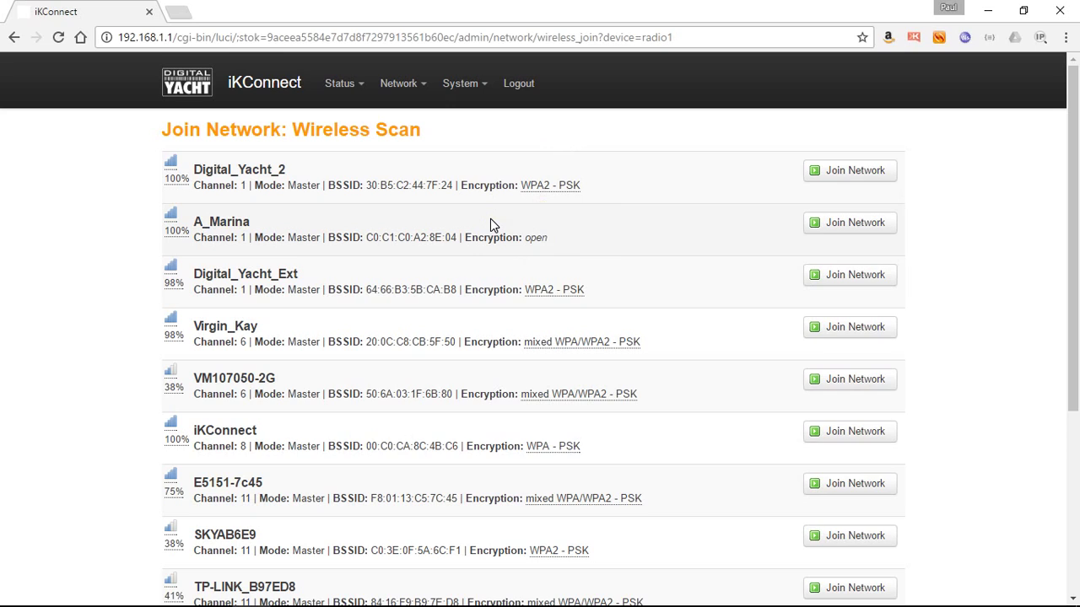
click(446, 197)
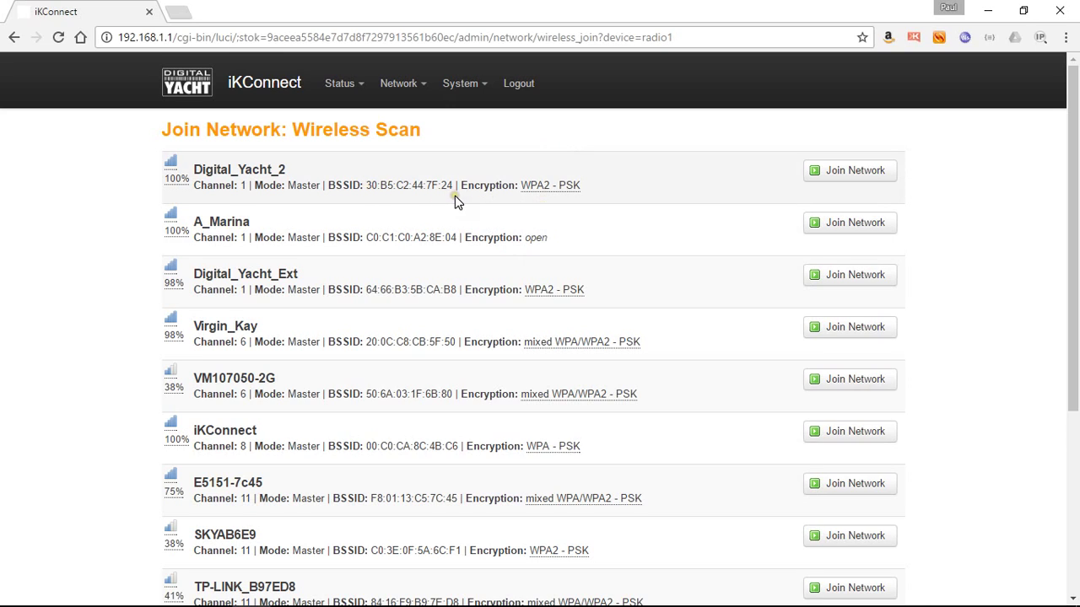
click(507, 206)
click(463, 231)
click(466, 262)
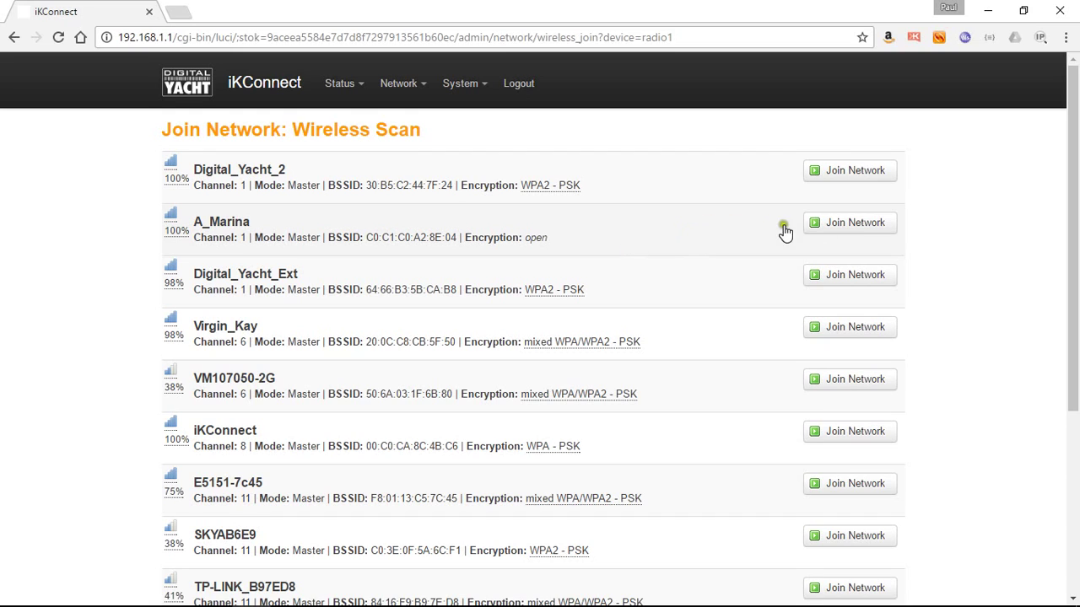
- Join the A_Marina hotspot, replacing the default name wwan with Brixham, and submit
click(853, 227)
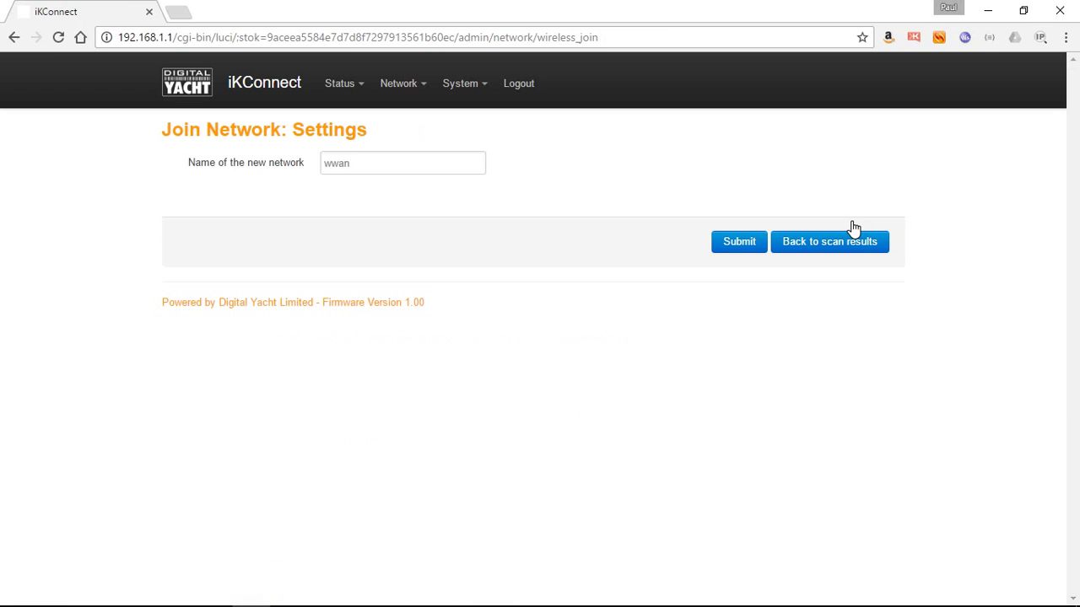
click(361, 164)
drag(361, 164, 267, 169)
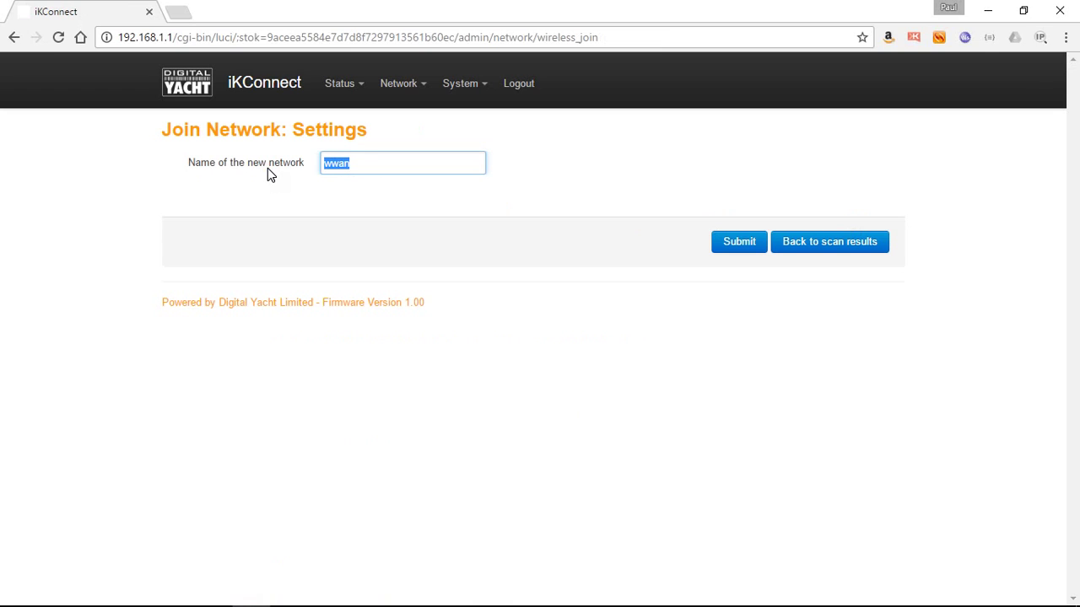
text(Brixam)
key(BackSpace)
key(BackSpace)
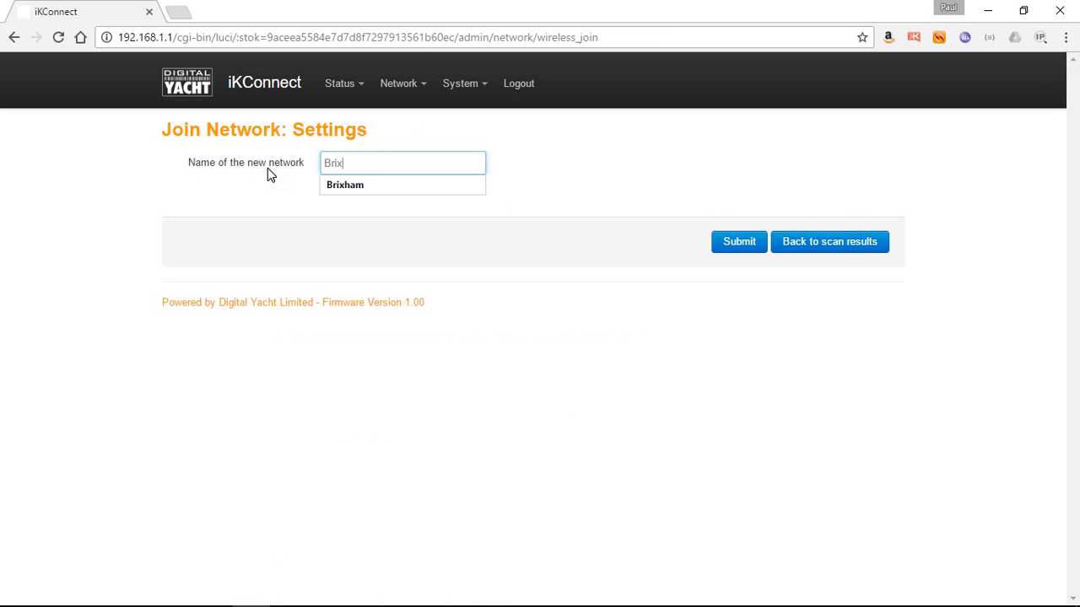
text(ham)
key(Tab)
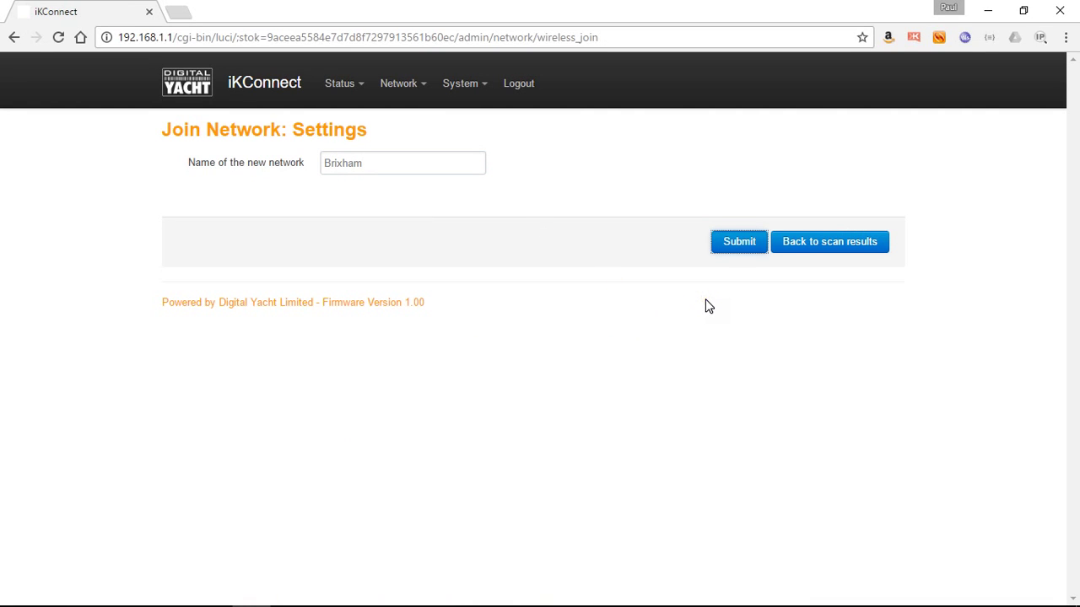
click(735, 242)
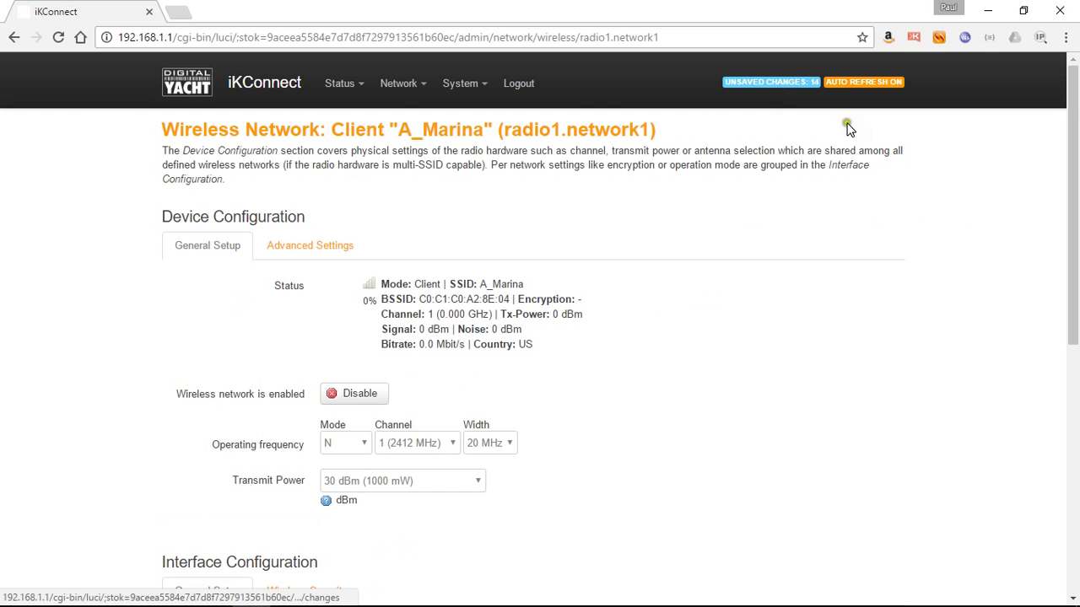
- Save & Apply the A_Marina client settings on the Brixham network
drag(1068, 233, 1077, 438)
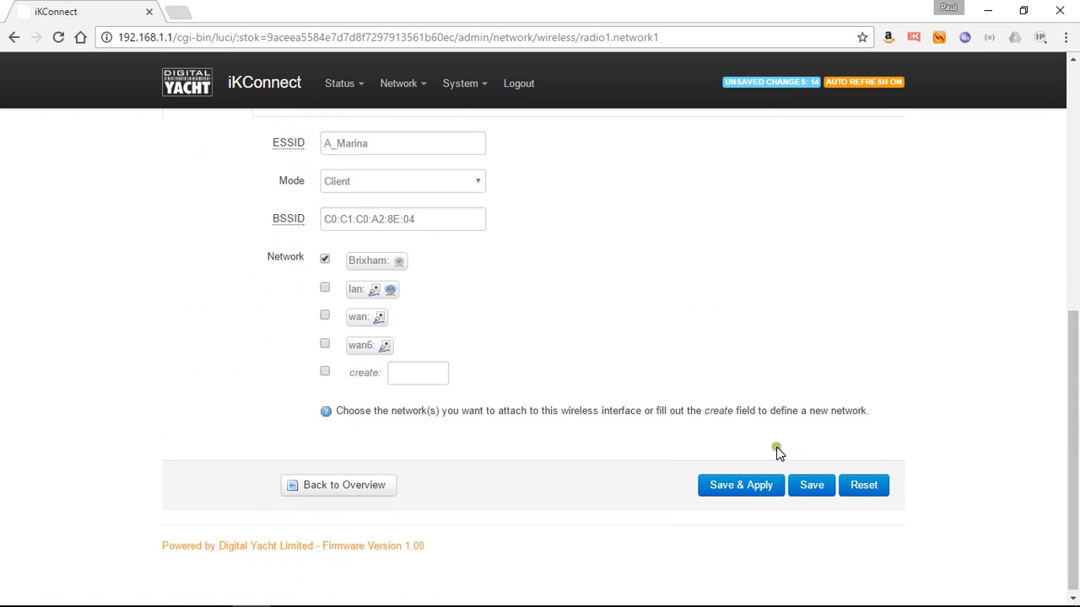
click(746, 487)
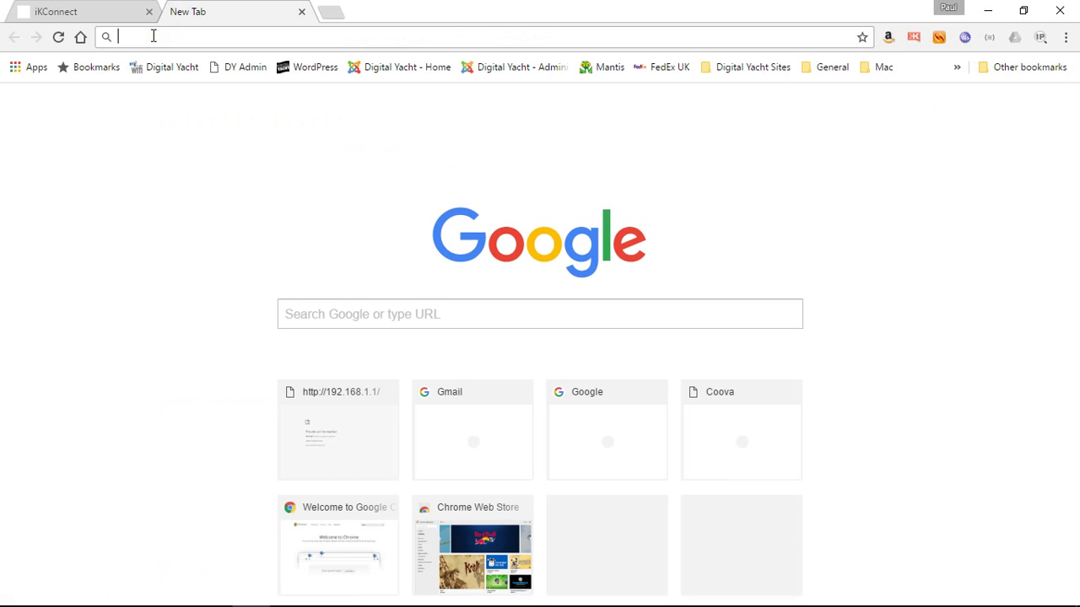
- Load a web address to trigger the Coova portal and accept the My HotSpot terms
text(bbb.co.uk)
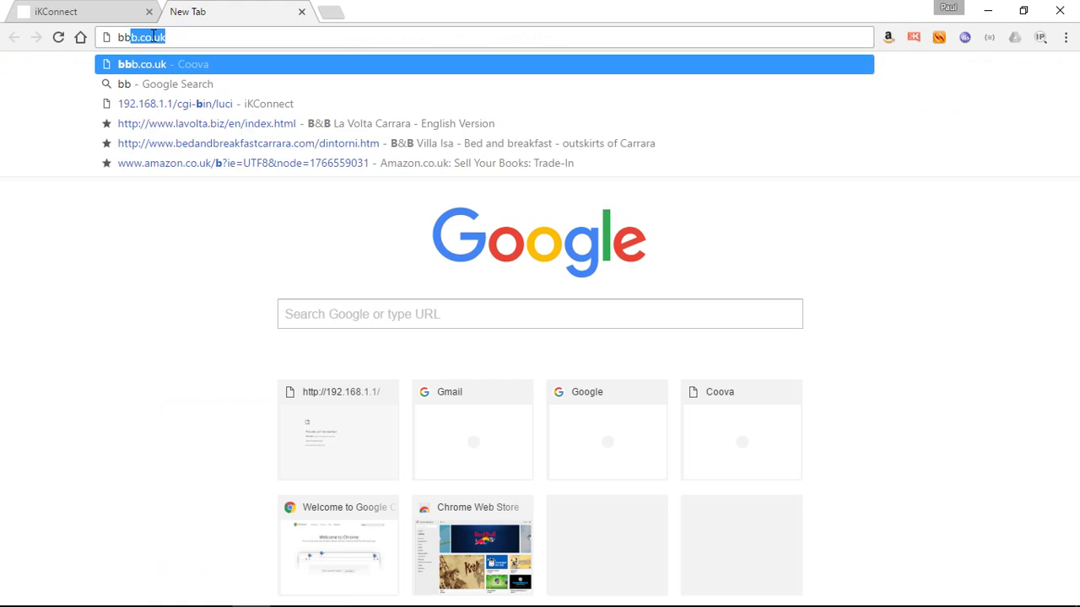
key(Return)
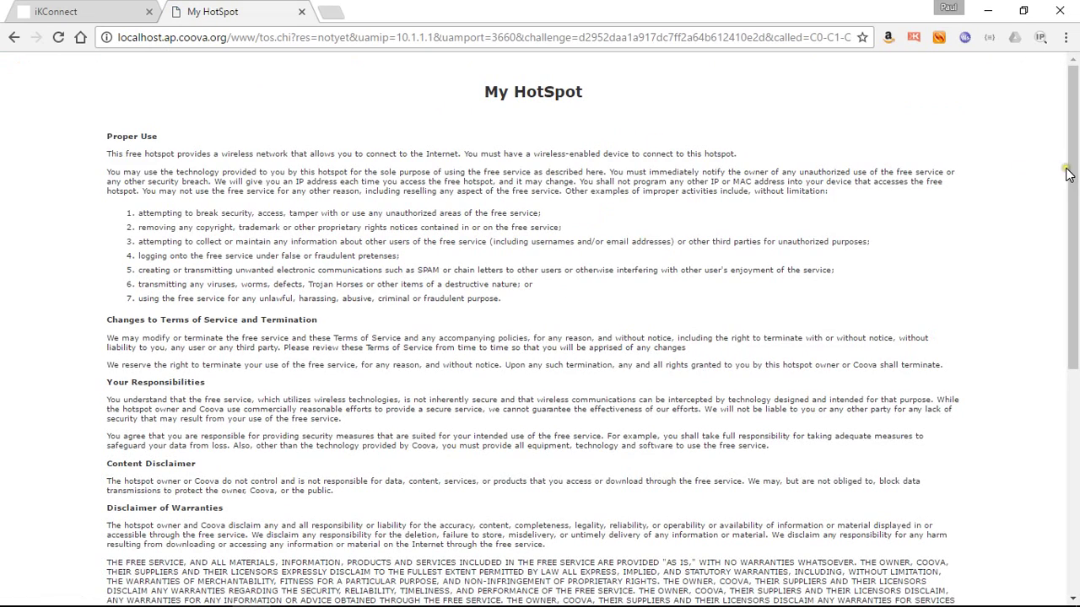
drag(1073, 180, 815, 496)
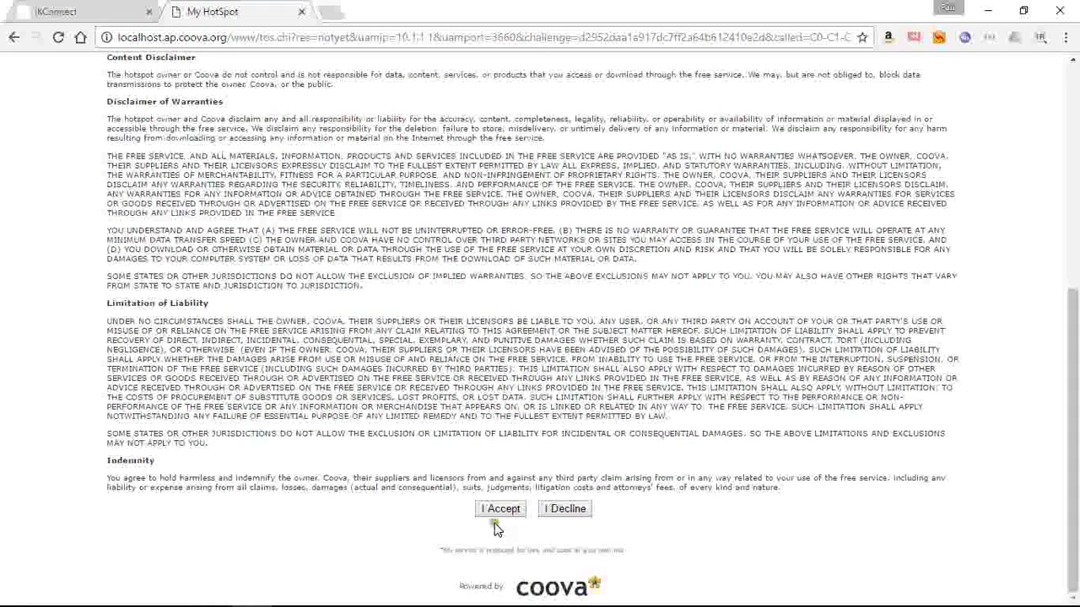
click(499, 513)
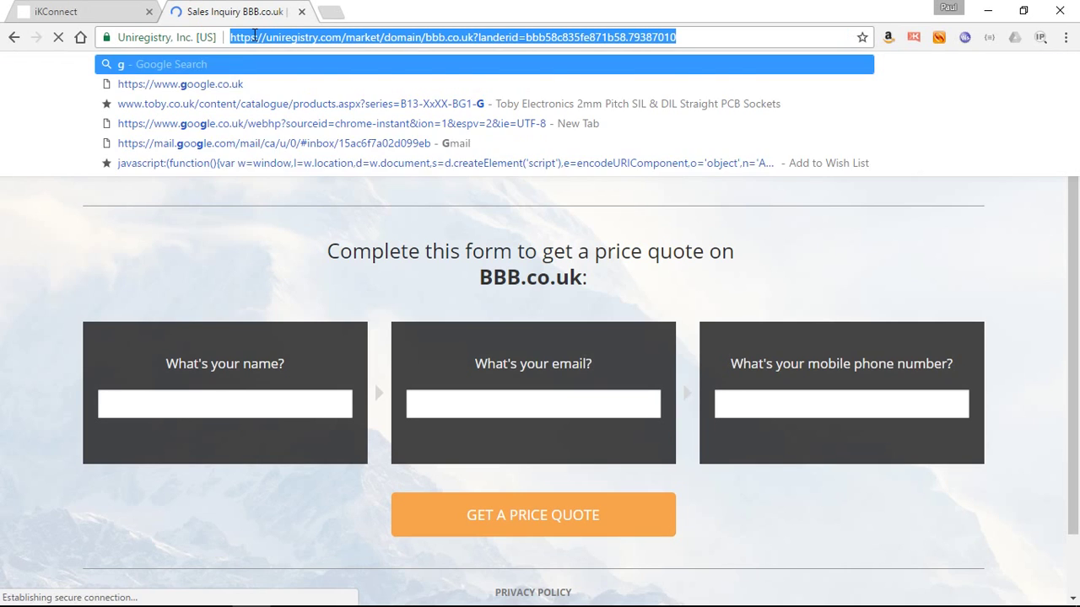
- Search Google for 'google' to confirm internet access, then switch back to iKConnect
text(ogle)
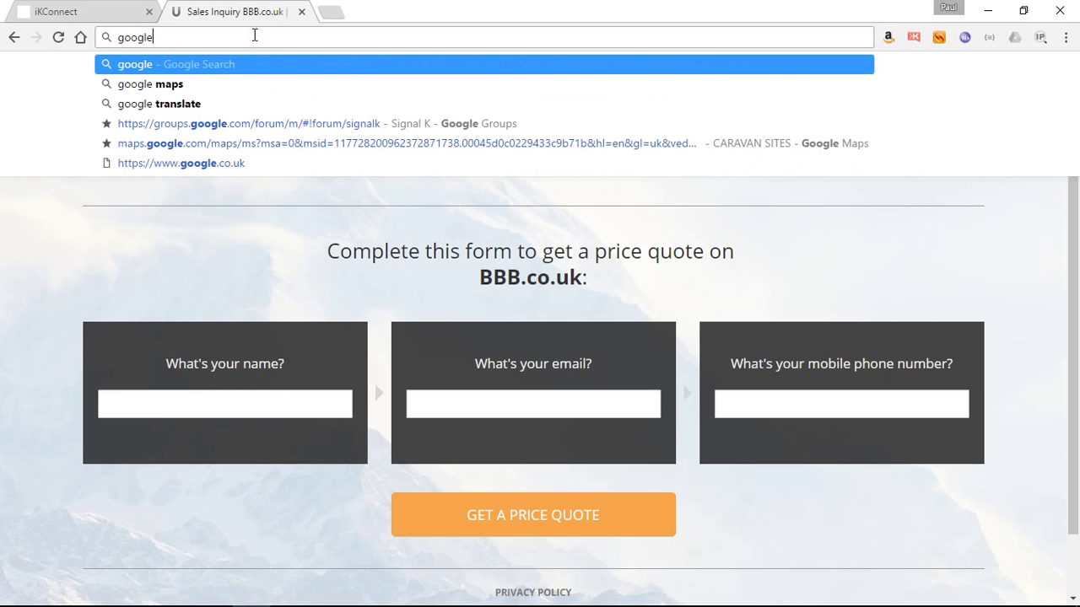
key(Return)
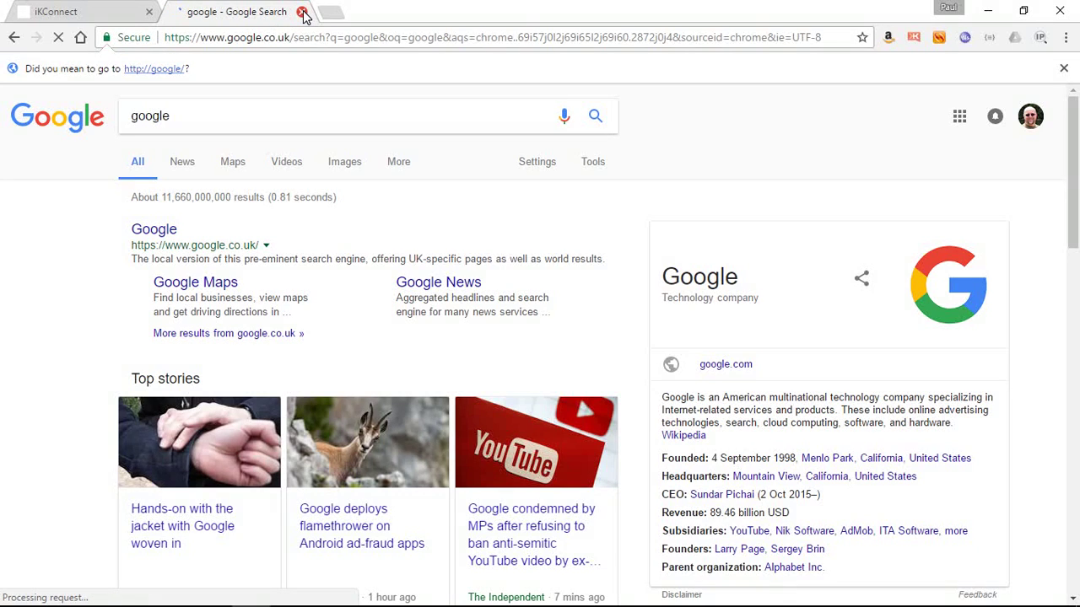
click(61, 15)
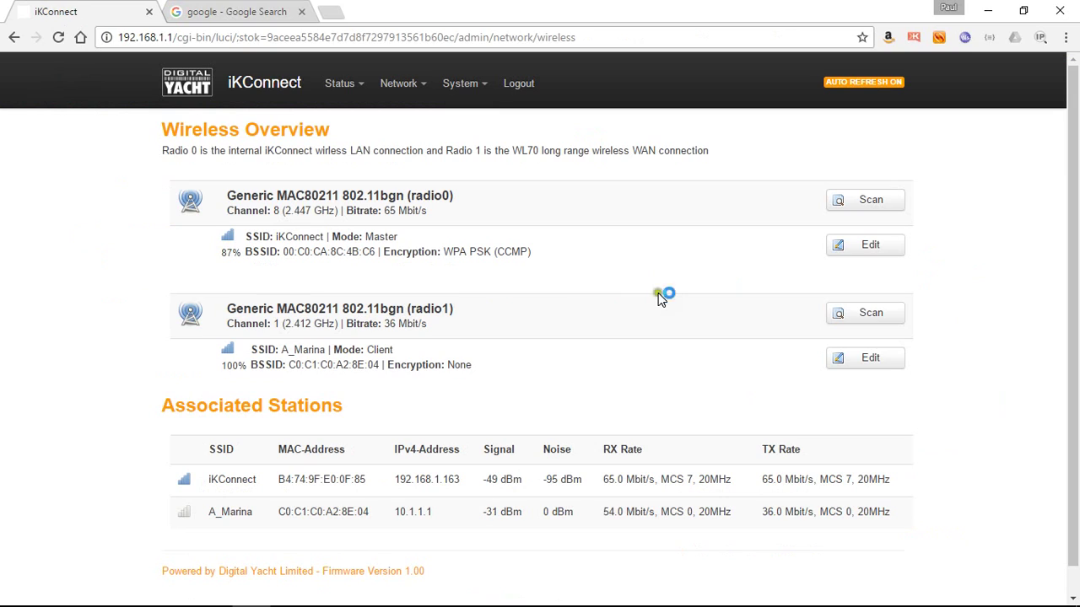
- Scan for nearby Wi-Fi networks on the WL70's radio1 from Wireless Overview
click(872, 317)
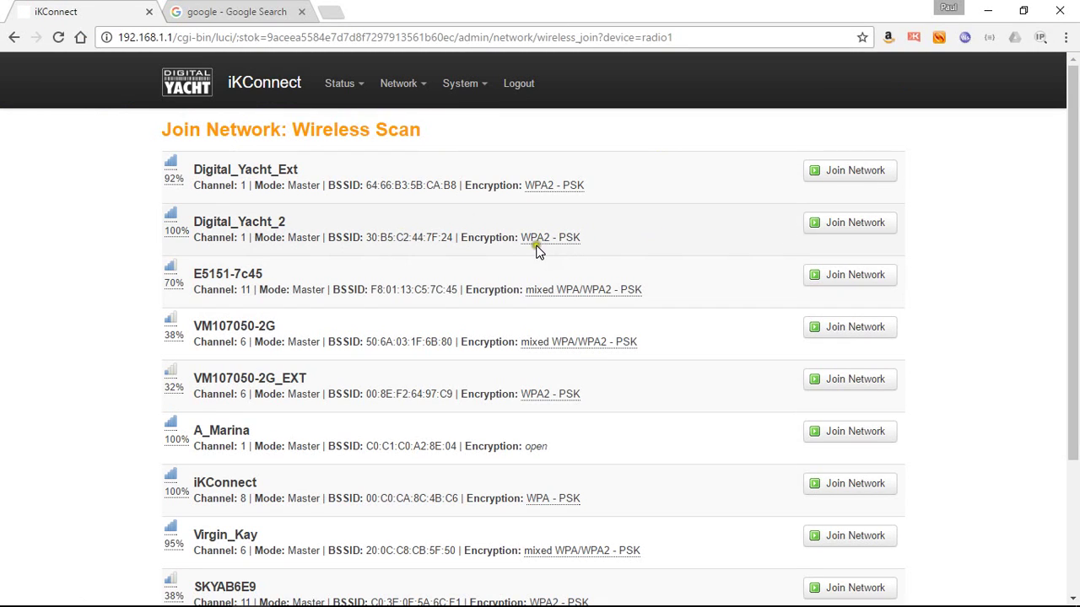
- Join Digital_Yacht_2 by entering its WPA passphrase and submitting it
click(859, 224)
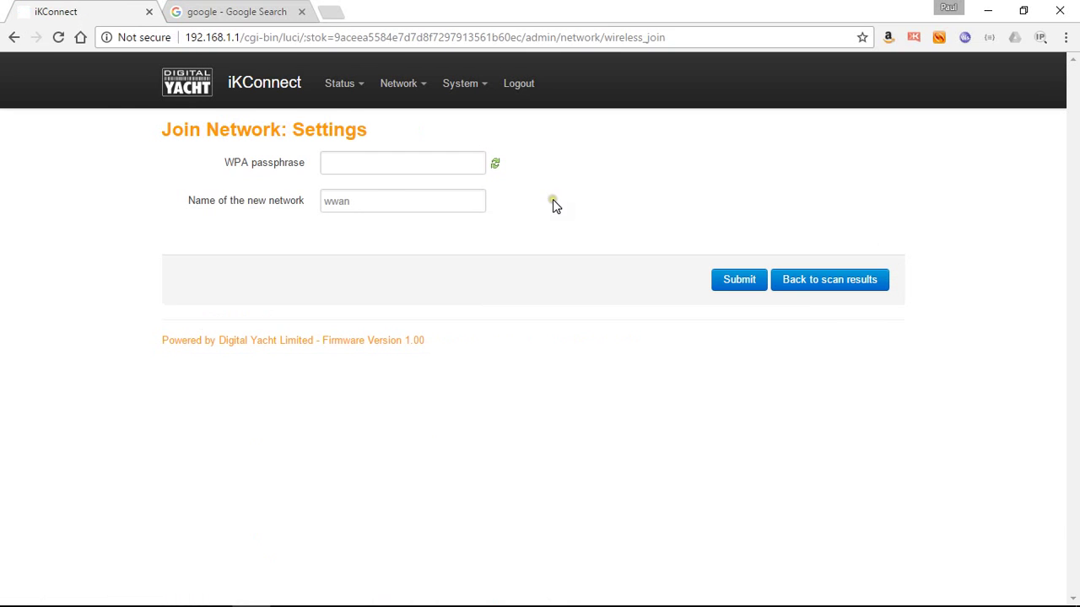
click(337, 163)
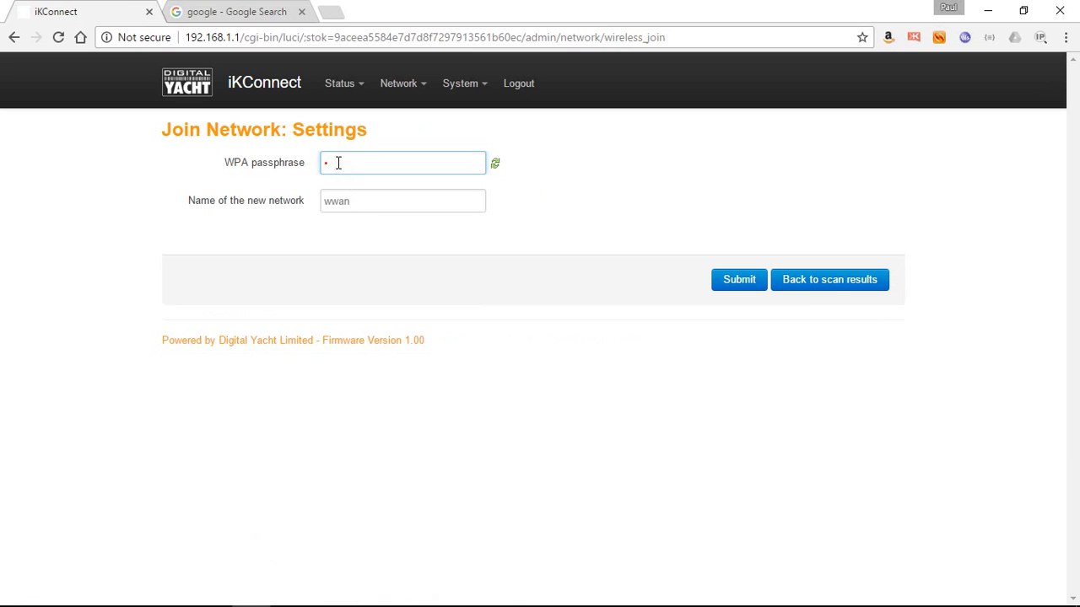
text(•••••••••)
click(733, 286)
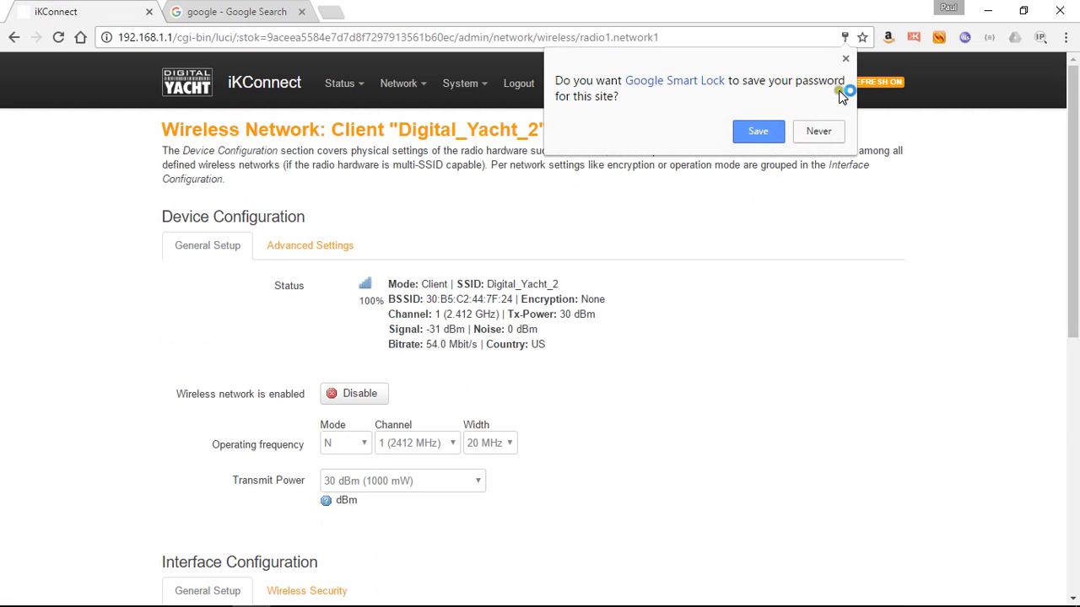
- Dismiss Chrome's save-password offer and Save & Apply the Digital_Yacht_2 client settings
click(845, 59)
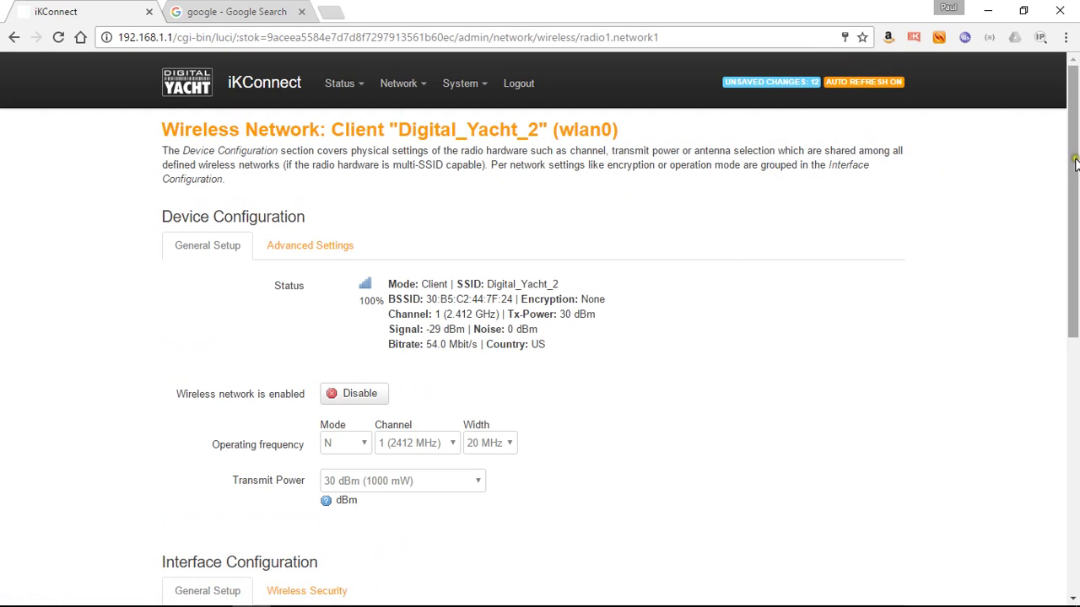
drag(1074, 163, 1076, 447)
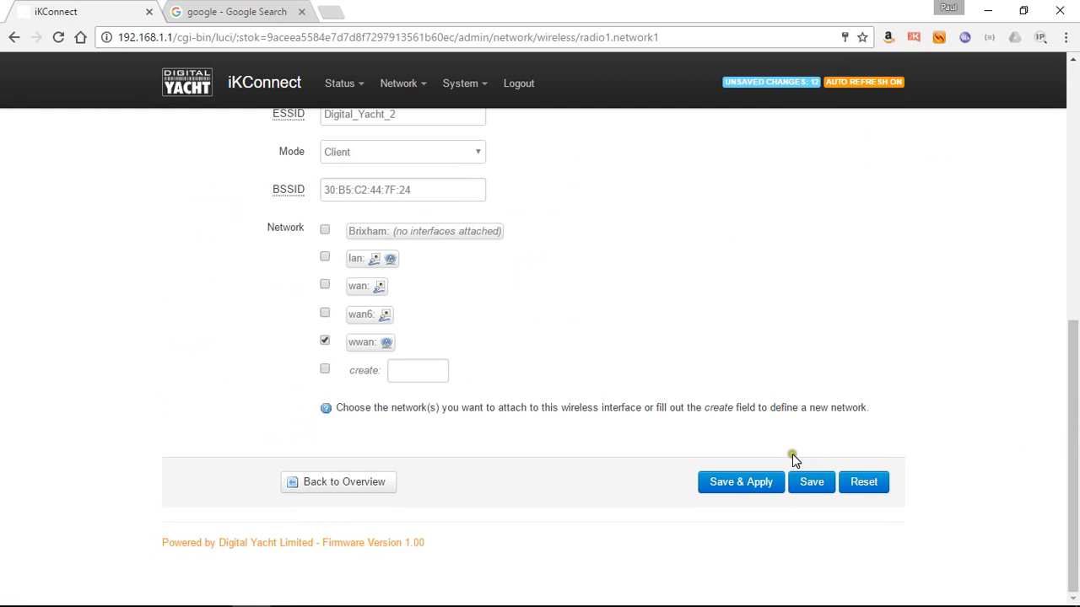
click(755, 489)
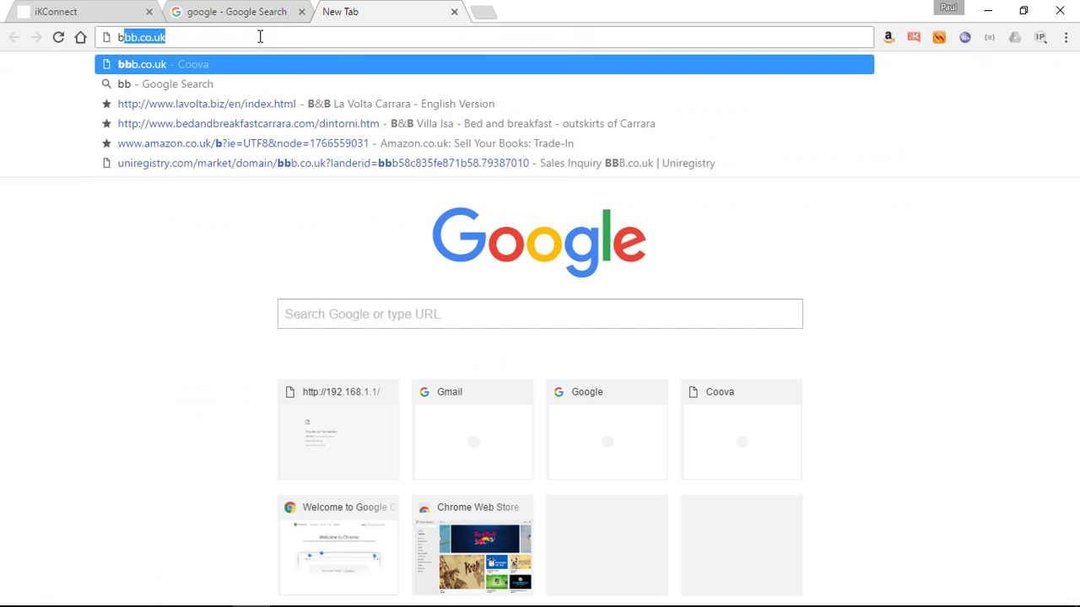
- Load bbc.co.uk in the new Chrome tab
text(.co.uk)
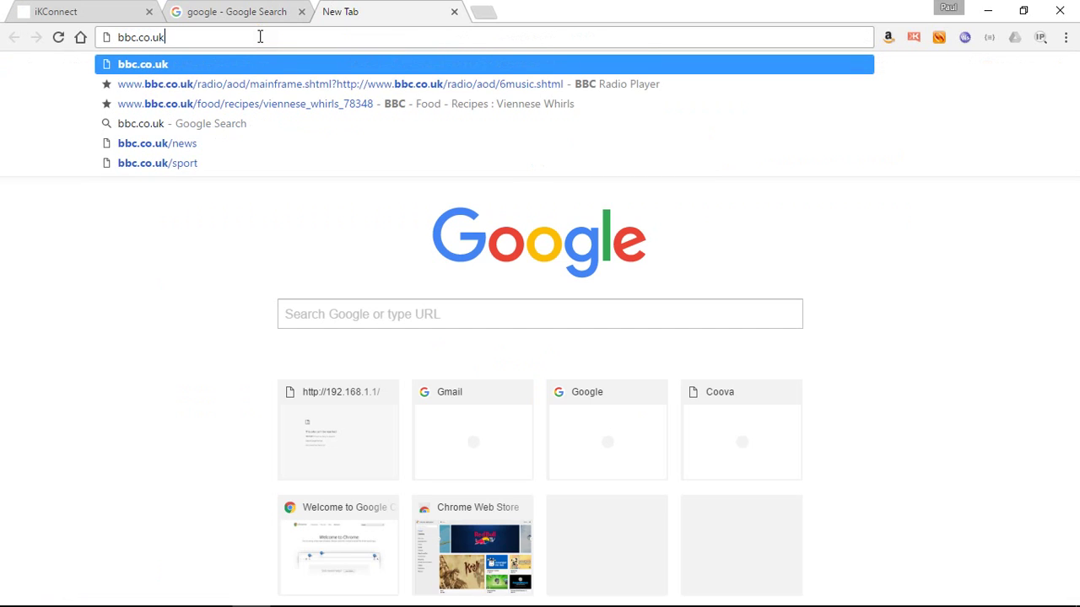
key(Return)
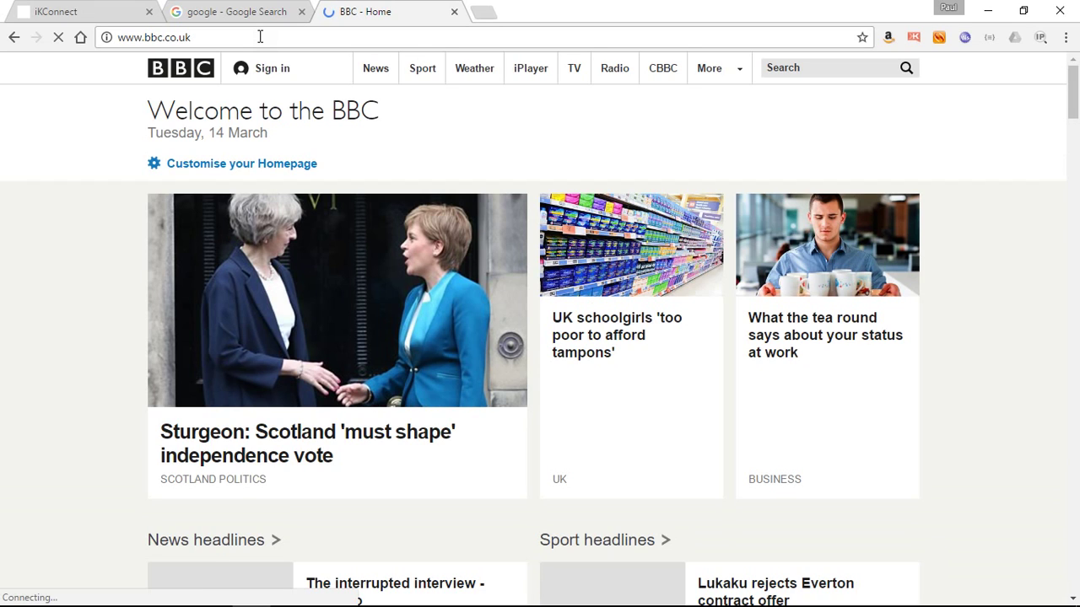
- Switch back to the iKConnect tab to view the Wireless Overview with Digital_Yacht_2
click(107, 12)
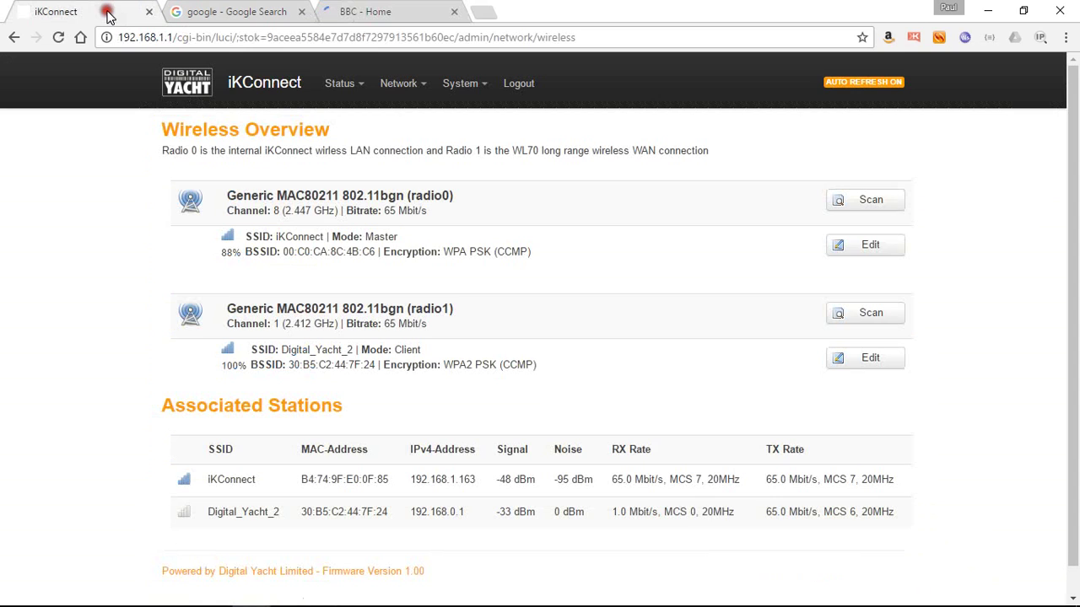